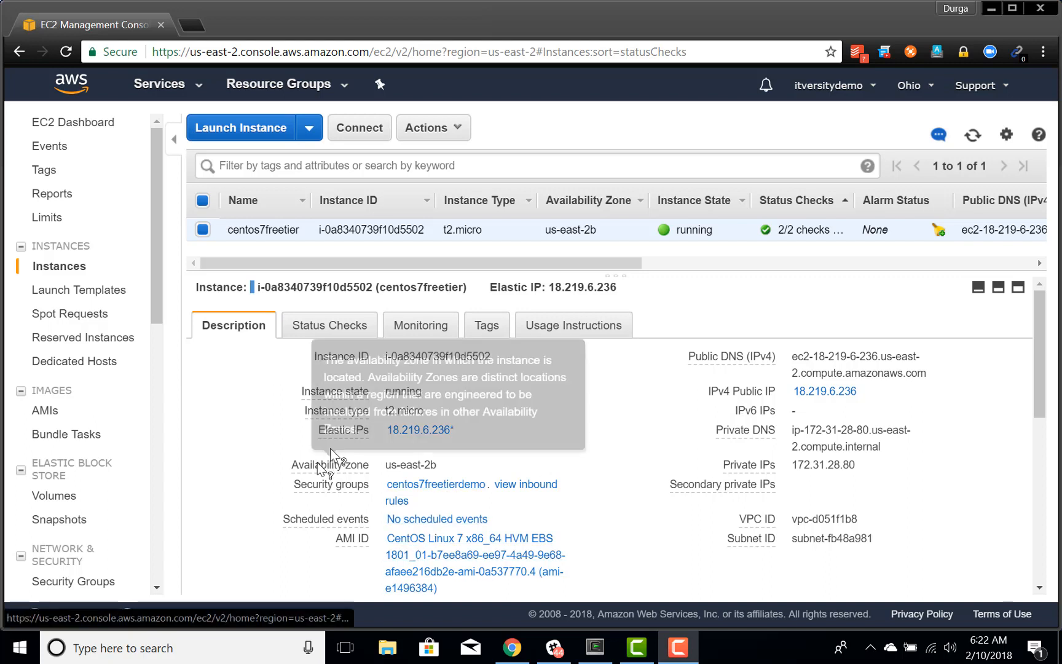
Check the EBS snapshots in the Ohio region and return to the instance list
click(59, 519)
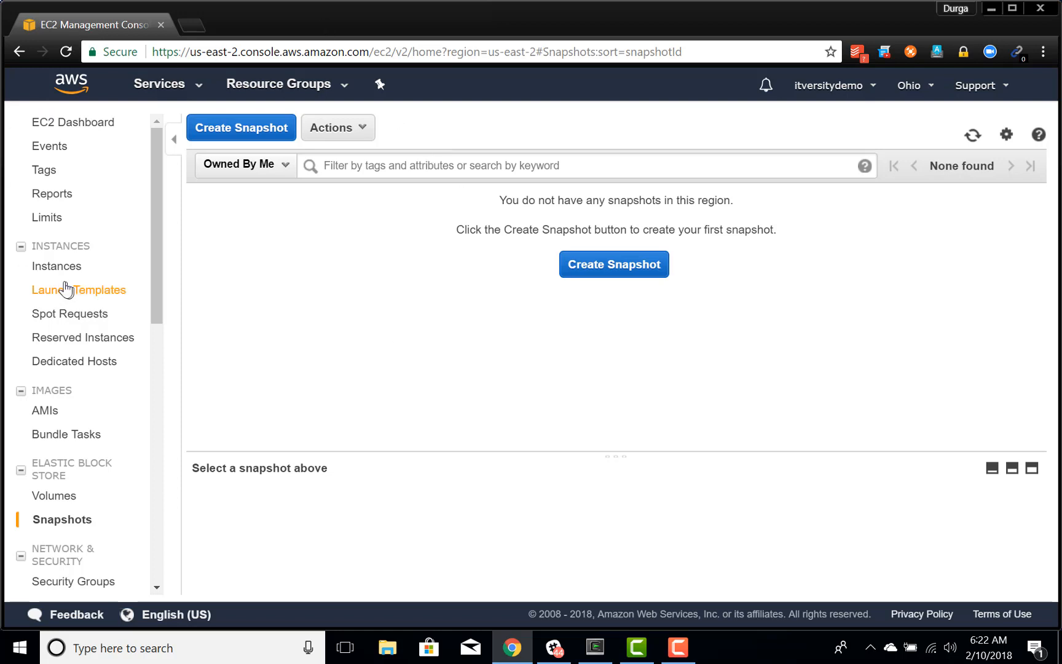
click(64, 268)
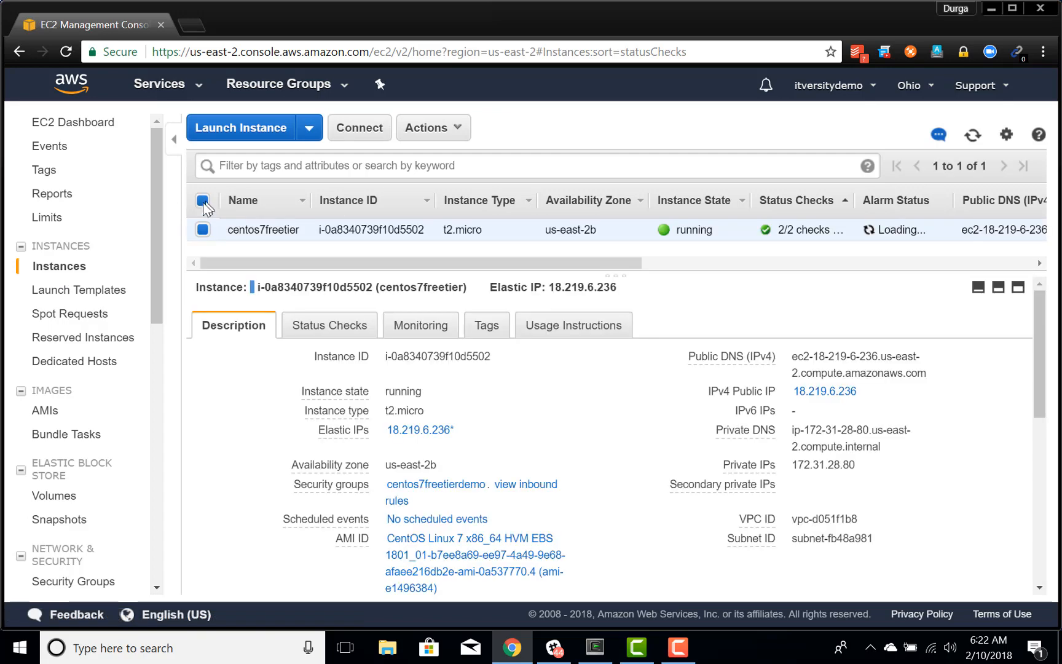
click(455, 131)
mouse_move(467, 222)
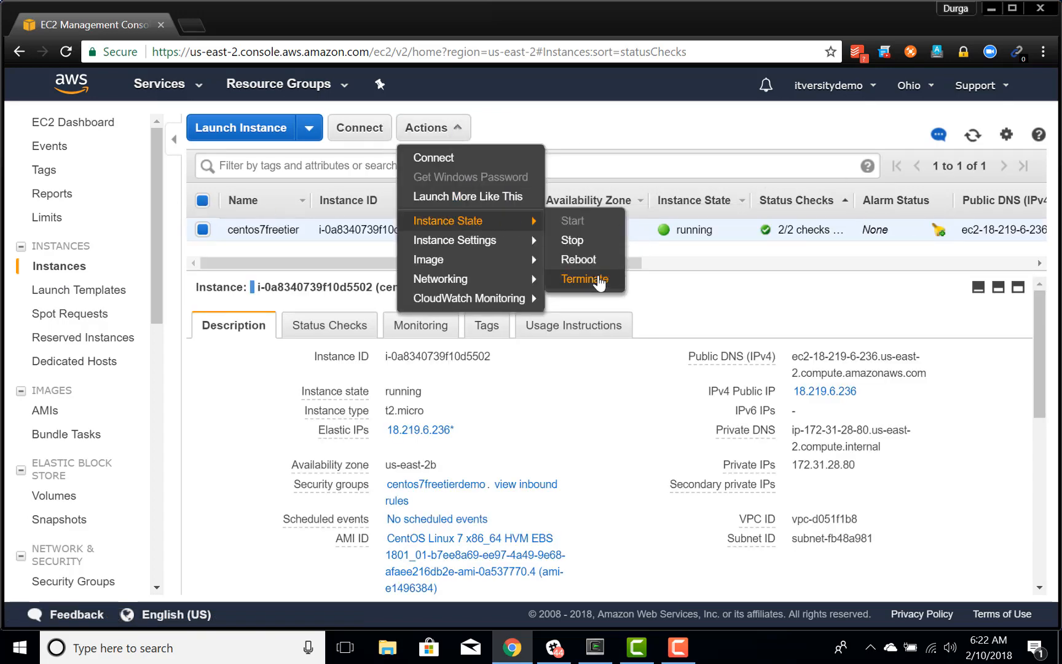
click(599, 278)
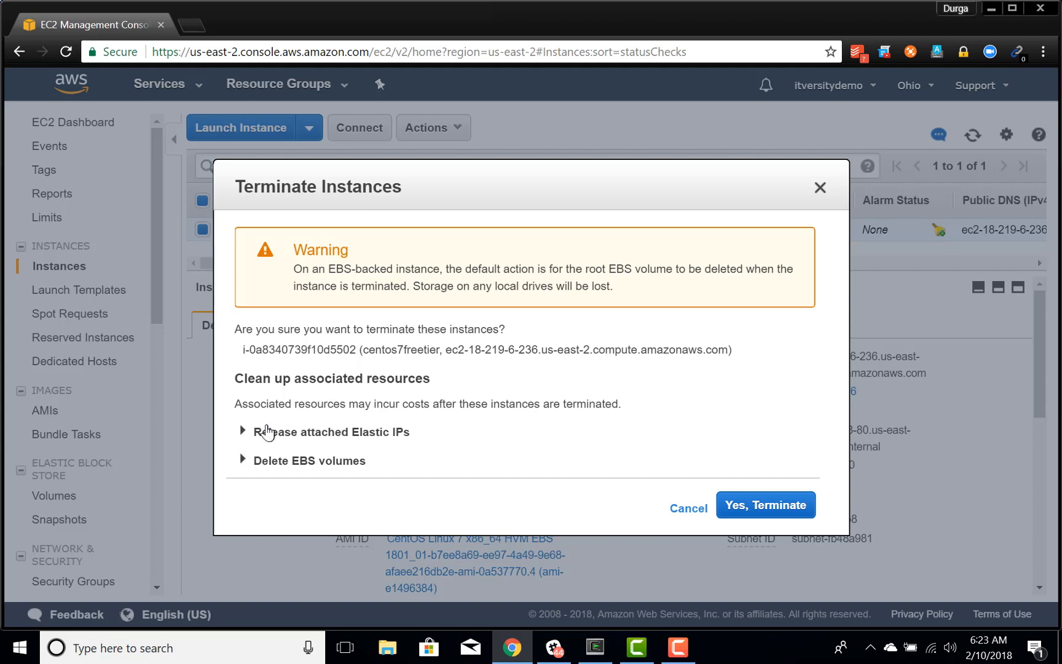
click(241, 432)
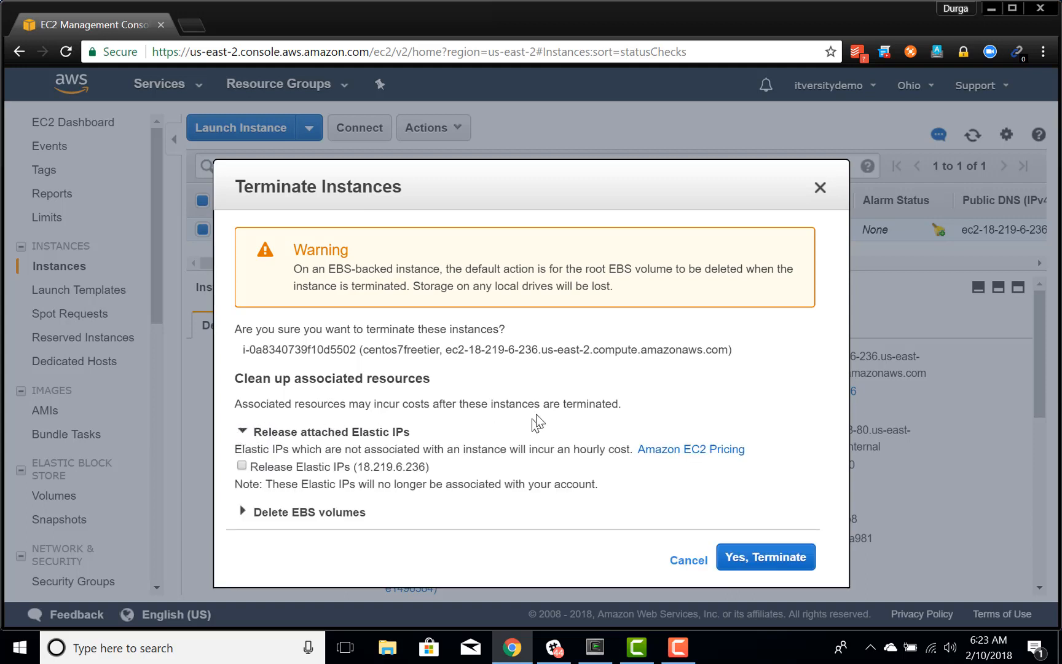
click(242, 466)
click(244, 512)
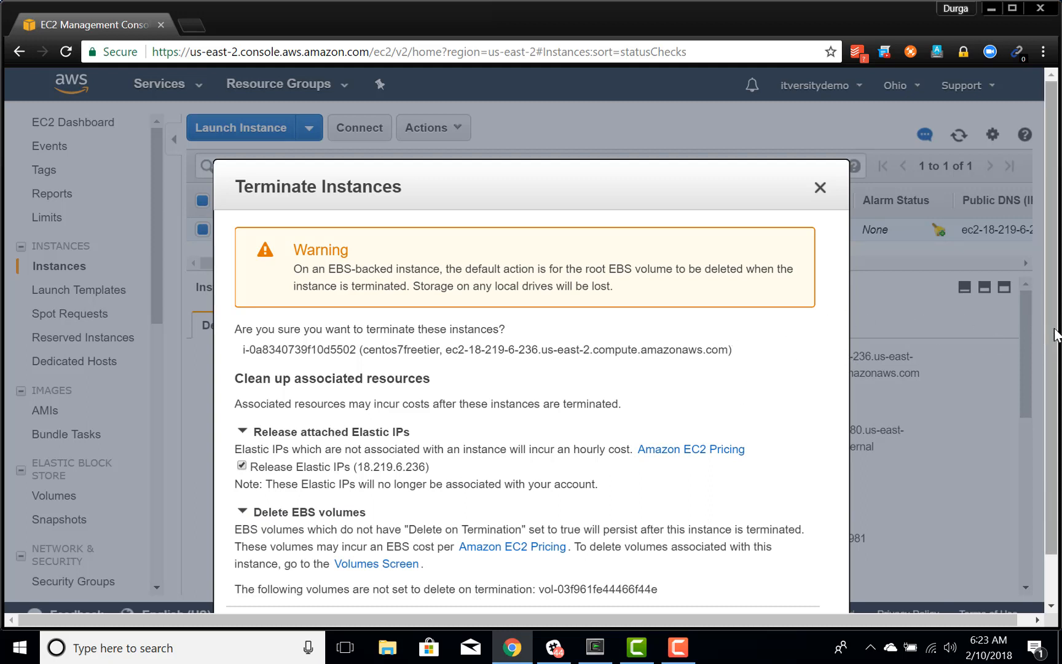
scroll(1051, 337, down, 2)
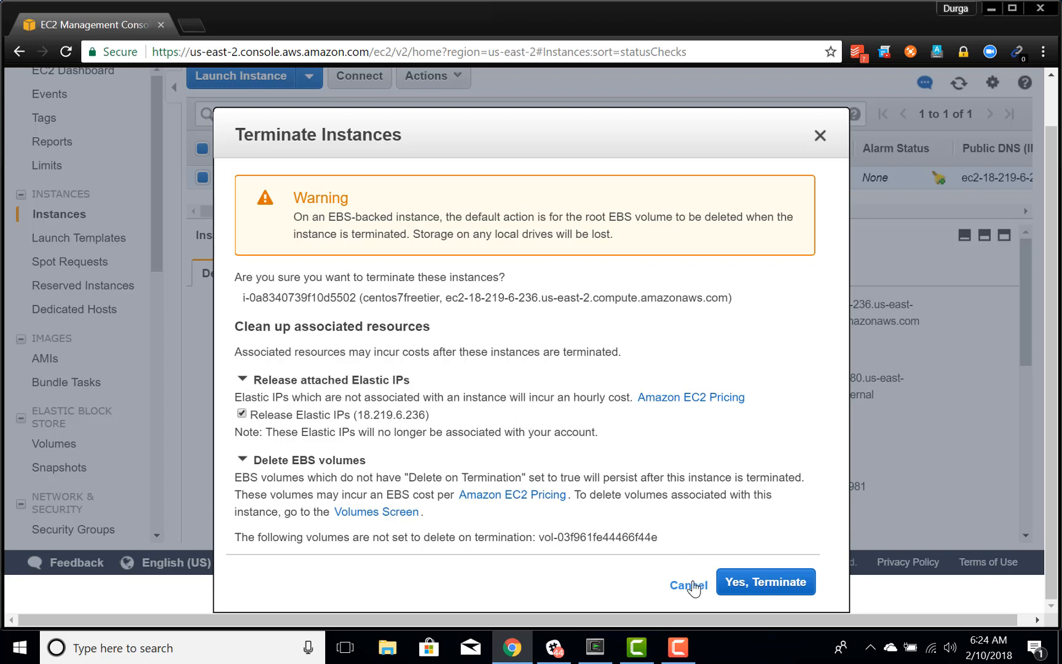
double_click(631, 537)
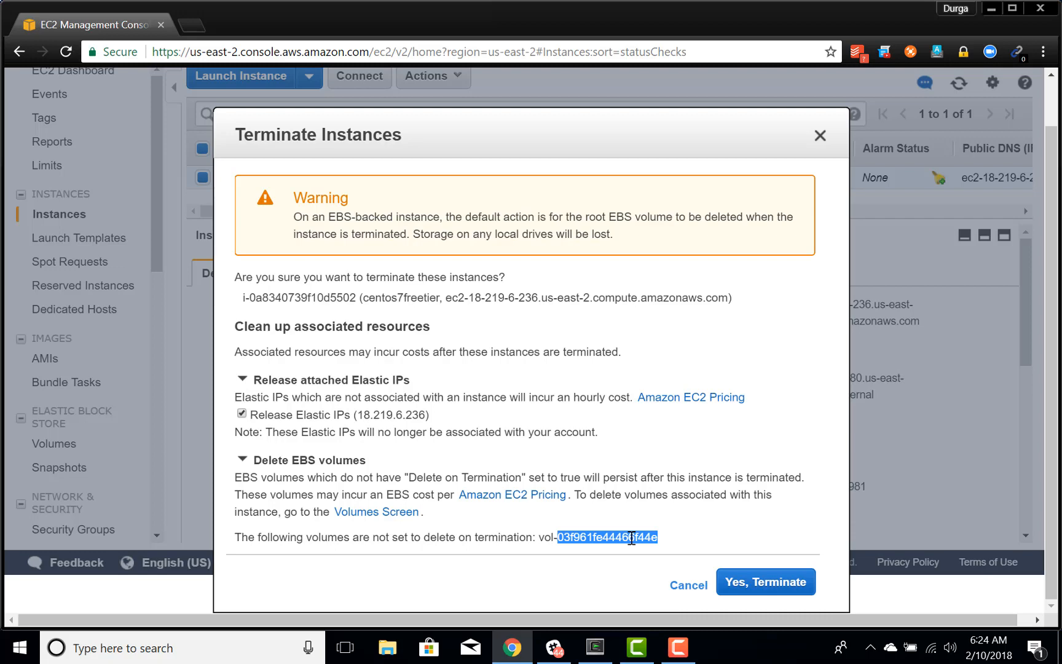
click(694, 587)
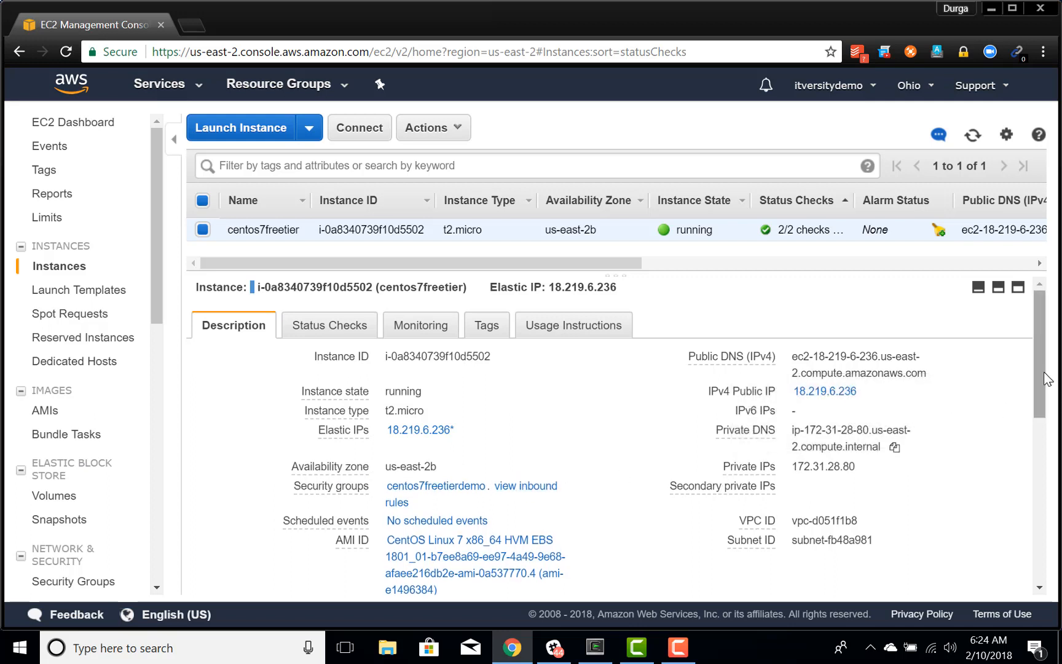
Open the EBS volume attached as root device /dev/sda1 of the centos7freetier instance
drag(1043, 372, 1026, 457)
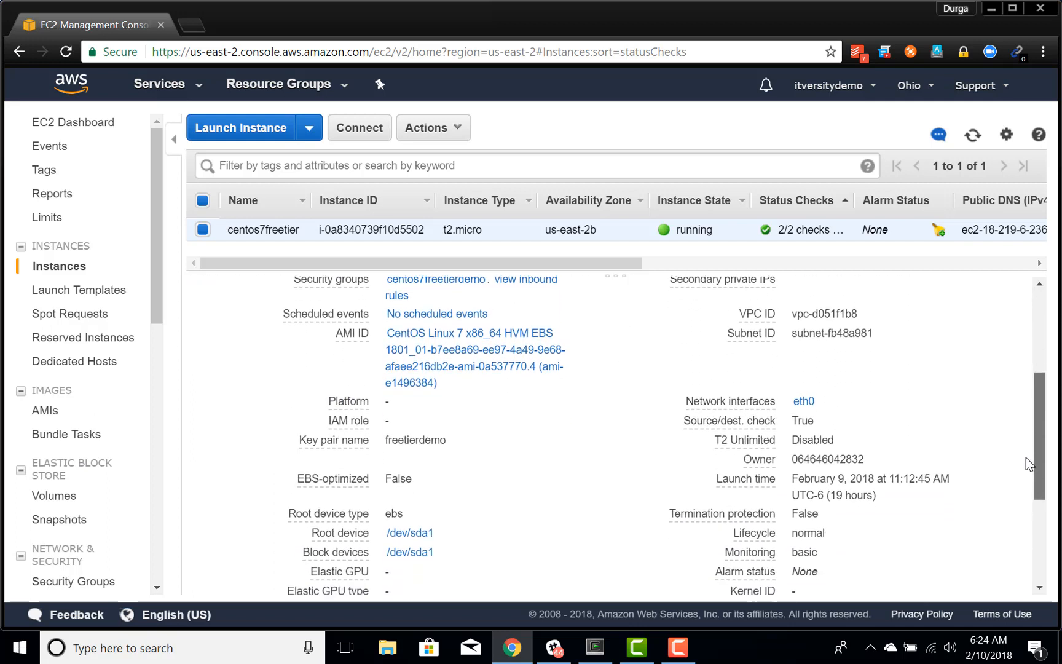
click(416, 536)
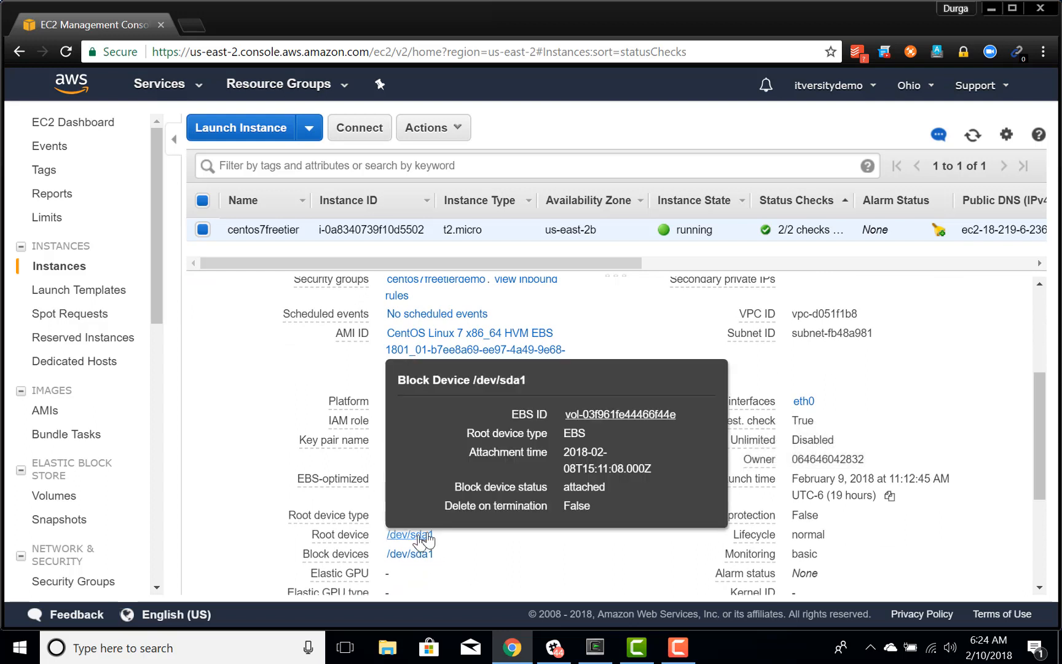
click(588, 415)
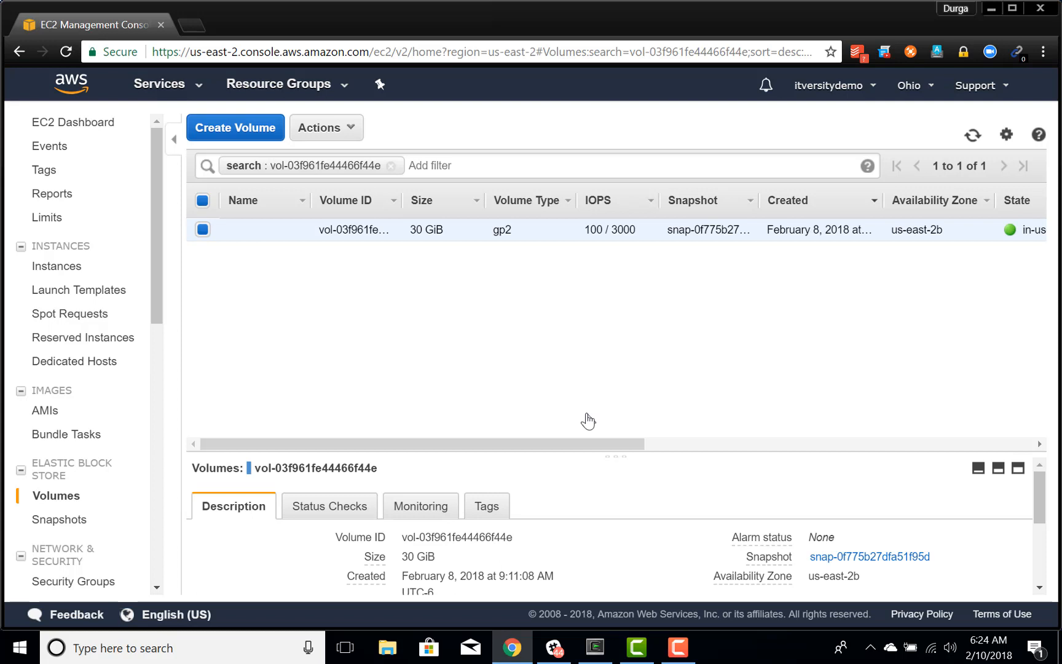
Review the root volume's modification options and Auto-Enable IO setting without saving any change
click(351, 133)
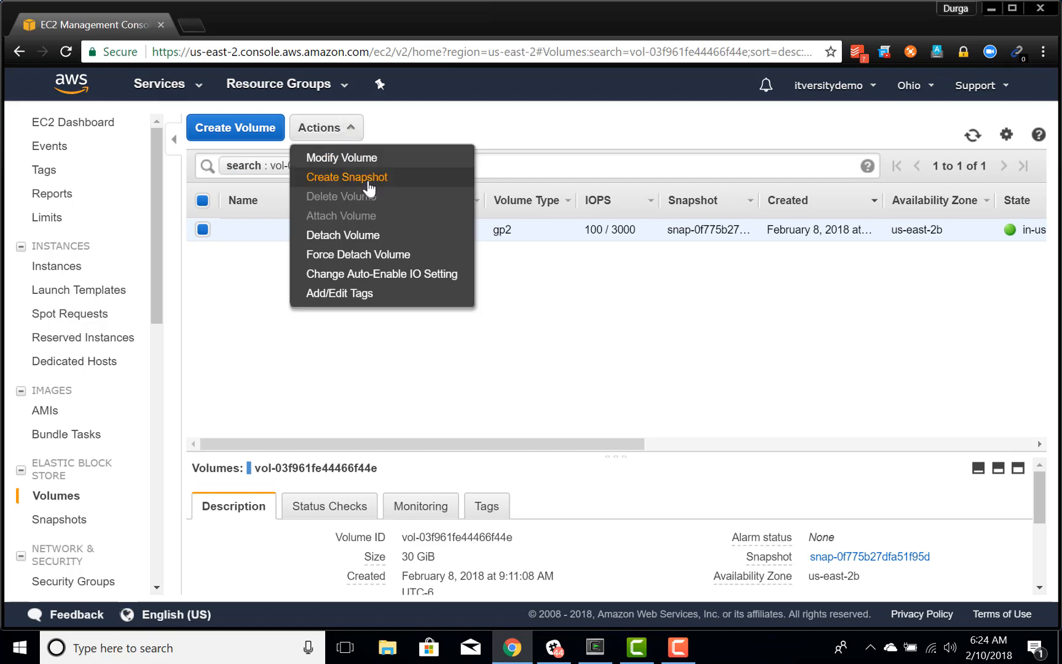
click(369, 159)
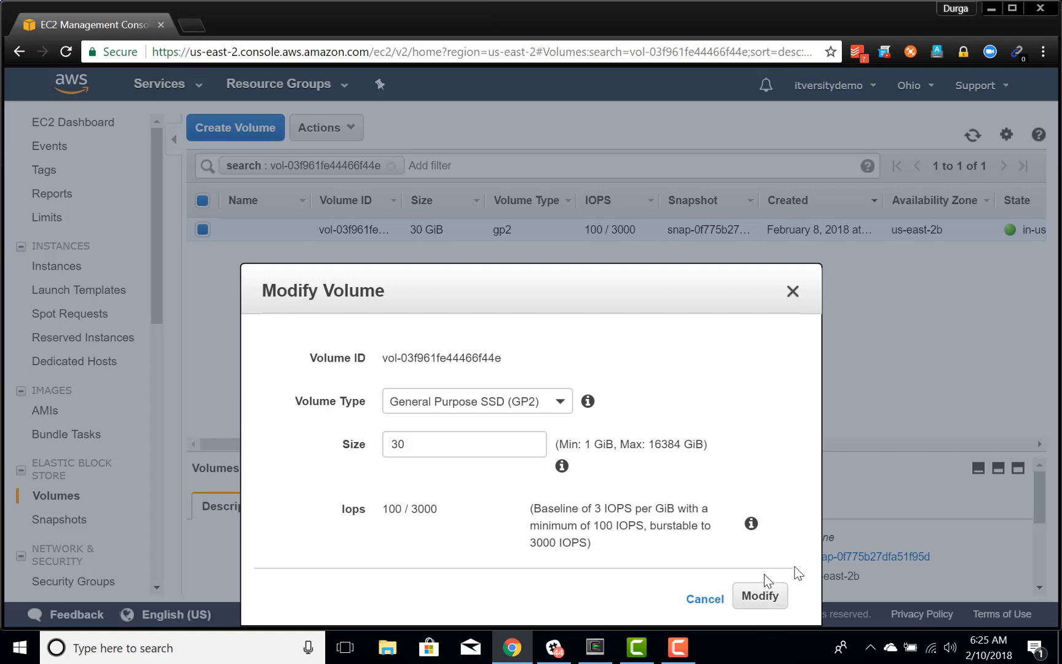
click(703, 600)
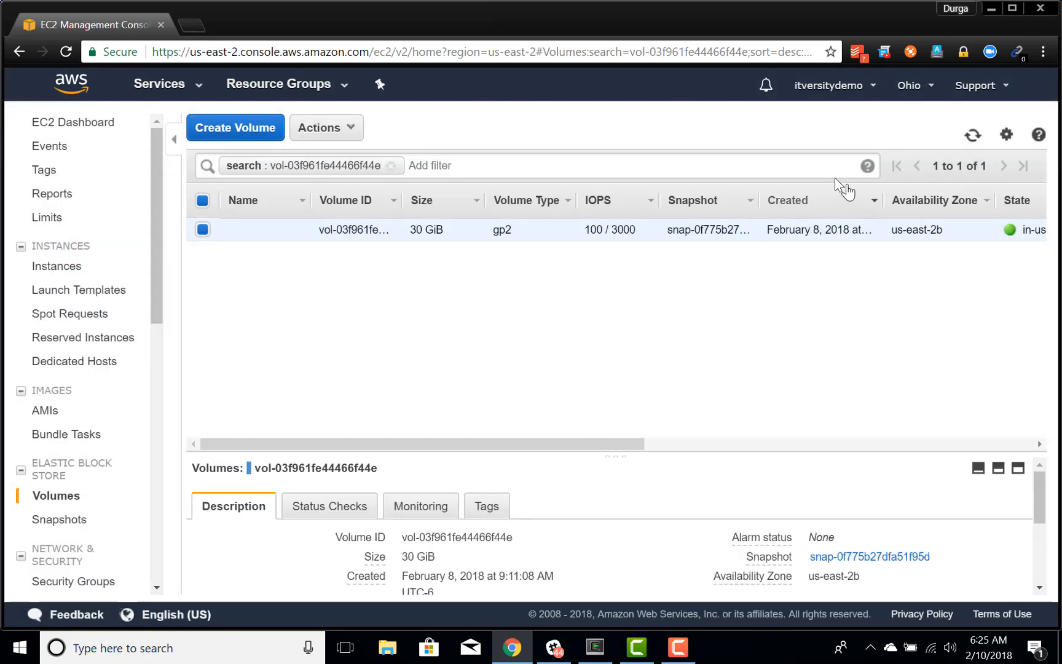
click(354, 129)
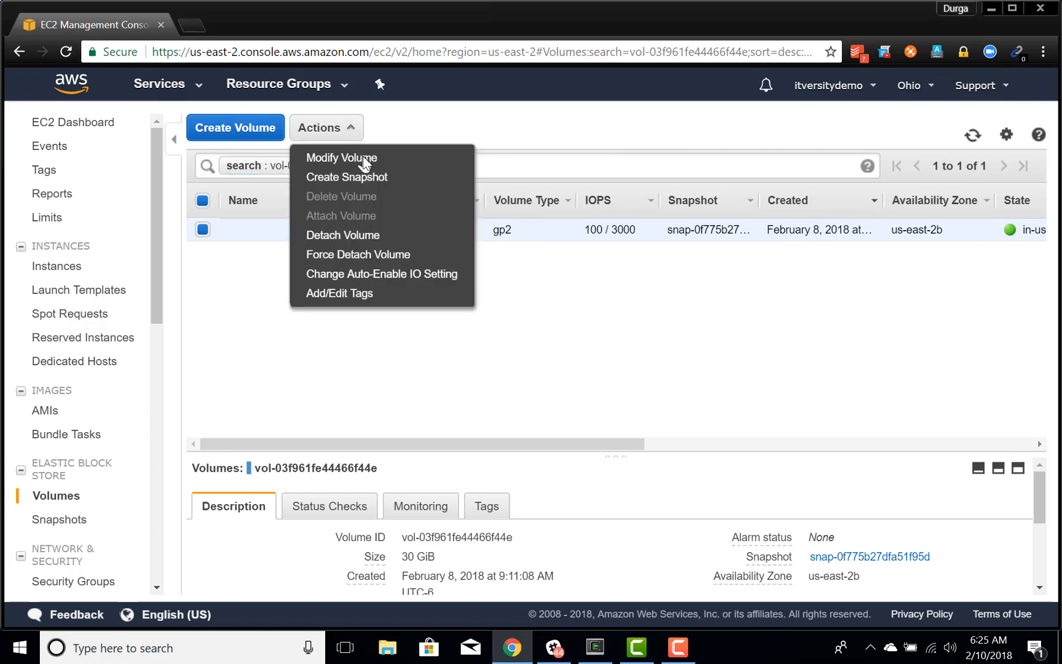
click(422, 276)
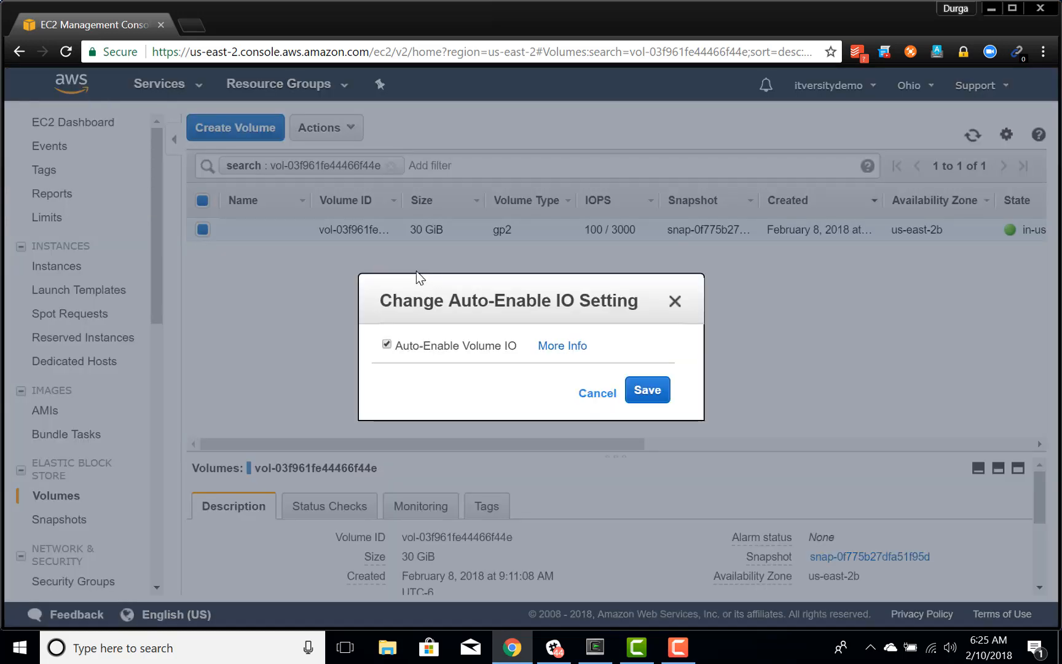
click(597, 393)
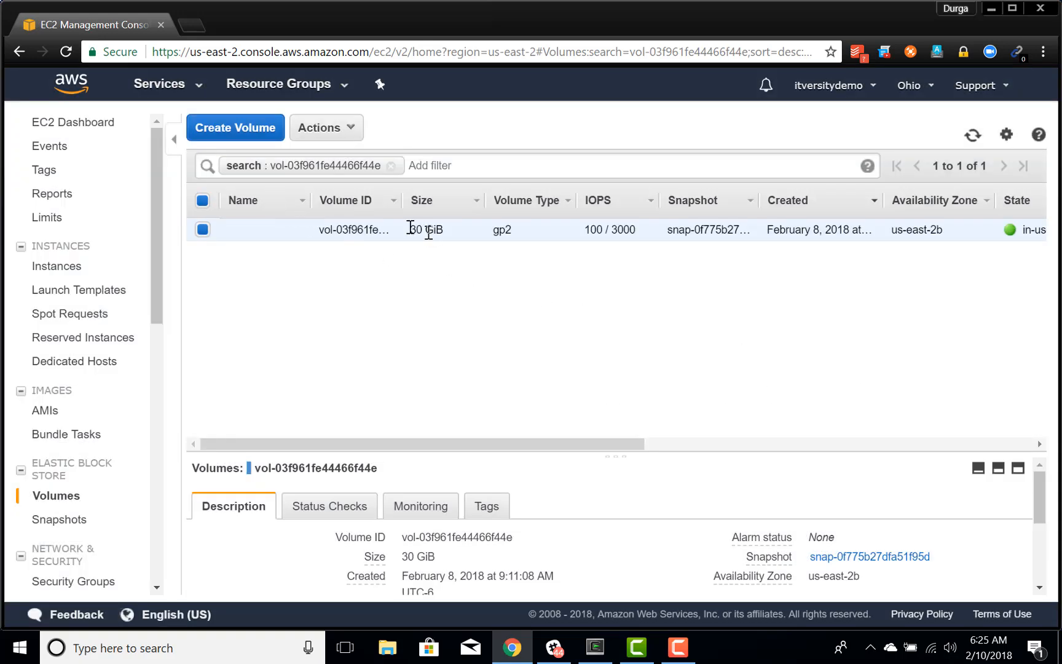
click(329, 129)
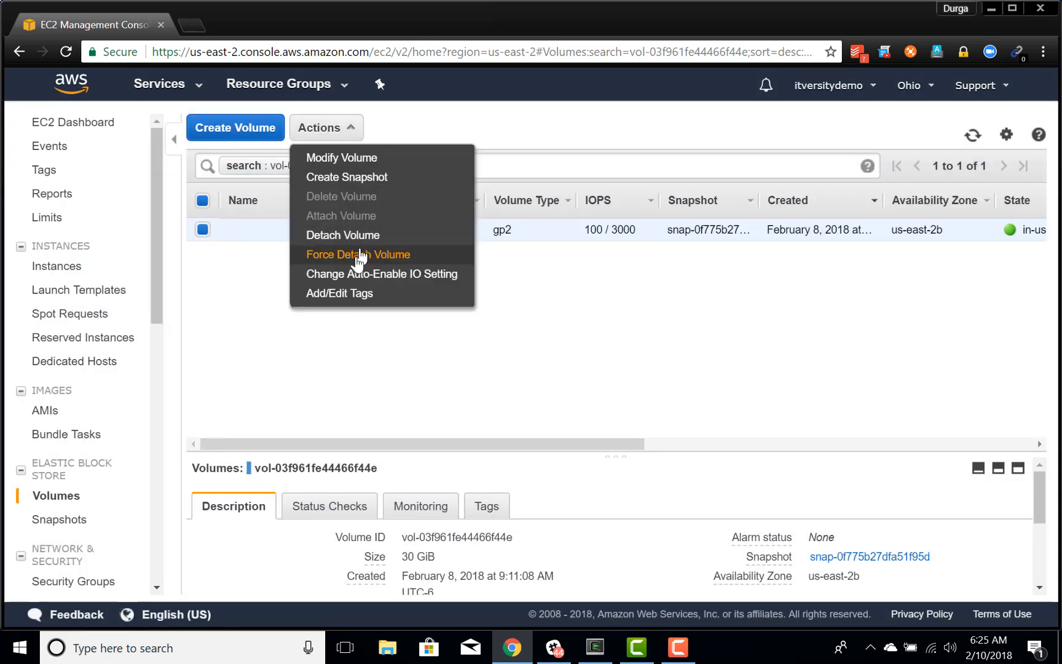
click(749, 332)
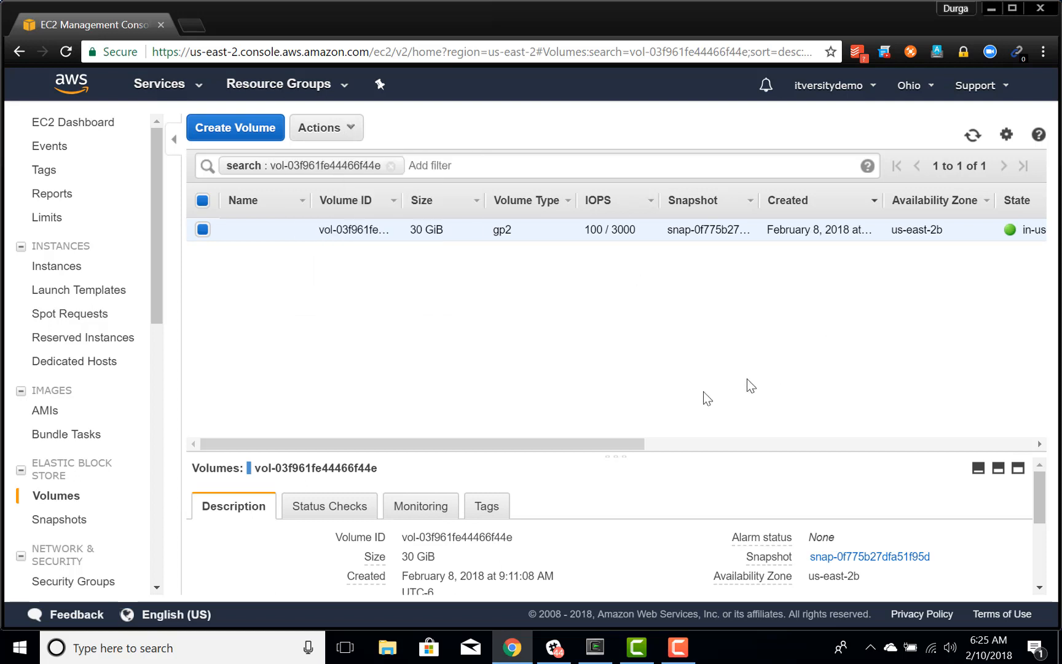
Examine the root volume's state, attachment information and description details
drag(551, 439, 939, 441)
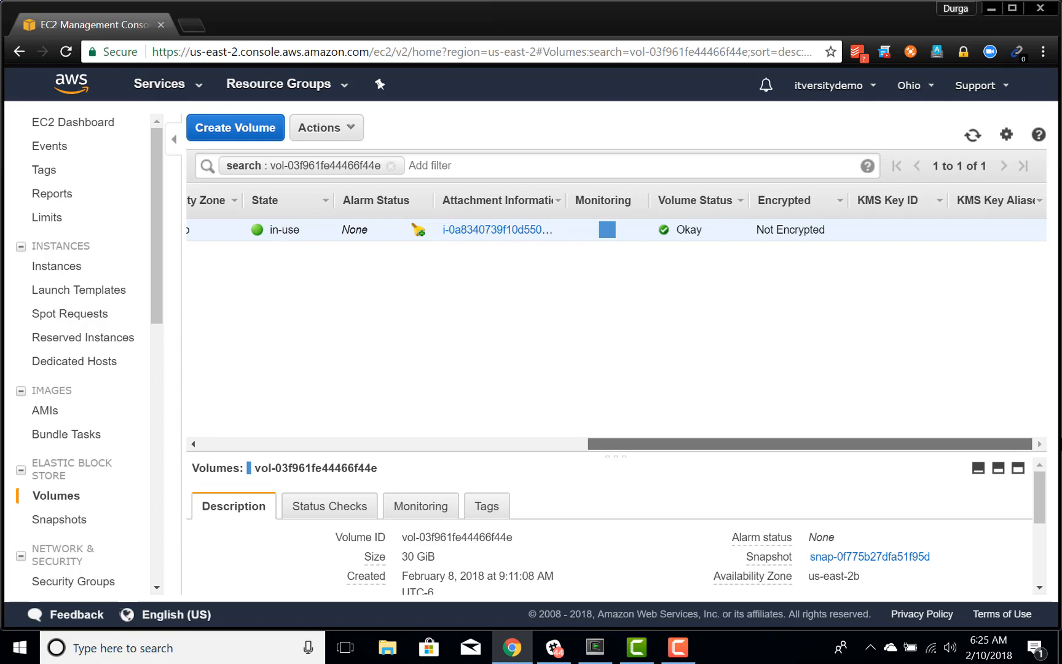
drag(942, 437, 282, 418)
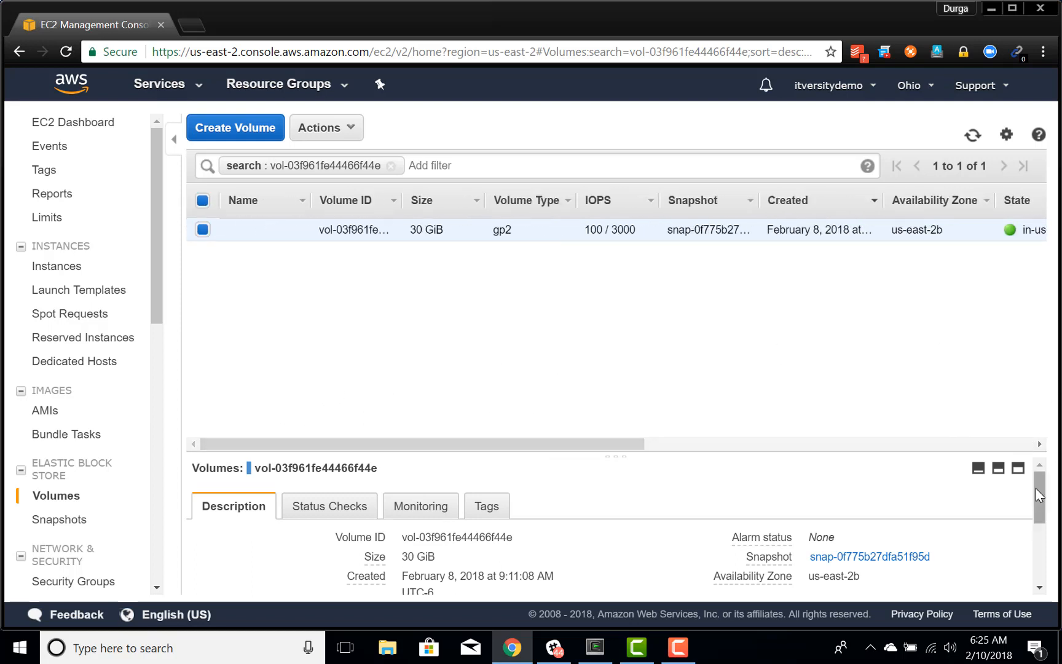
drag(1034, 489, 1035, 421)
Terminate the centos7freetier instance and release its attached Elastic IP 18.219.6.236
click(62, 266)
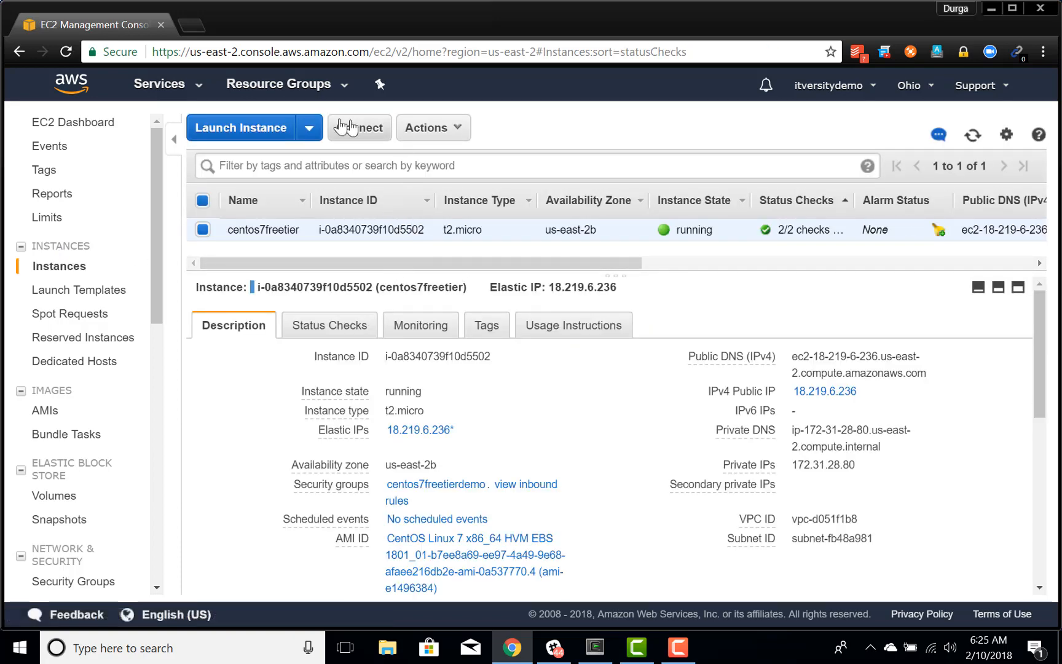
click(453, 131)
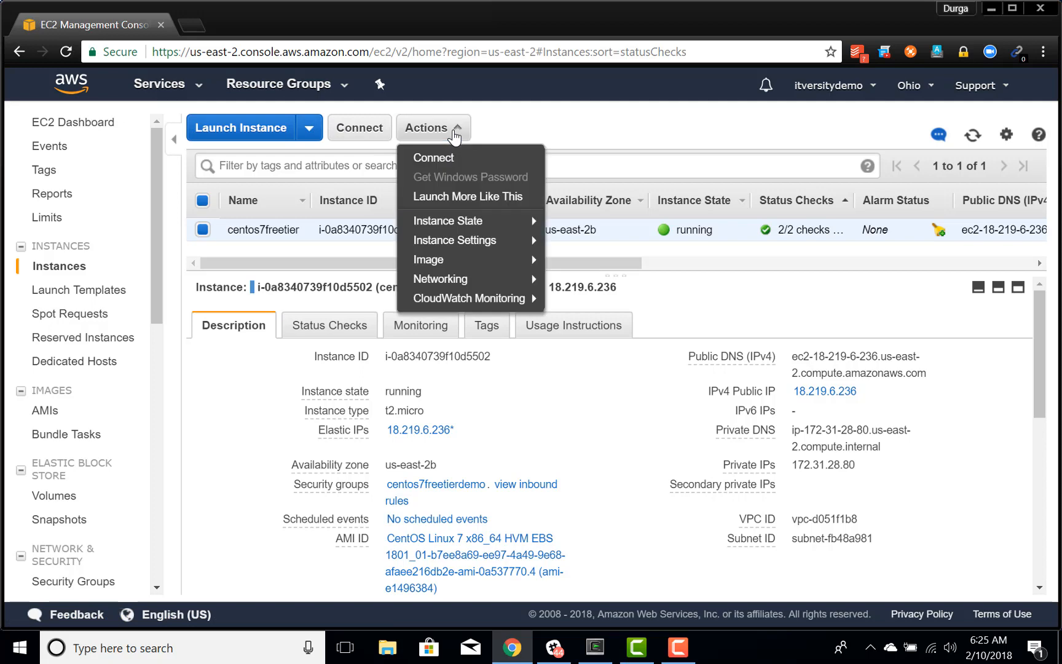
mouse_move(473, 241)
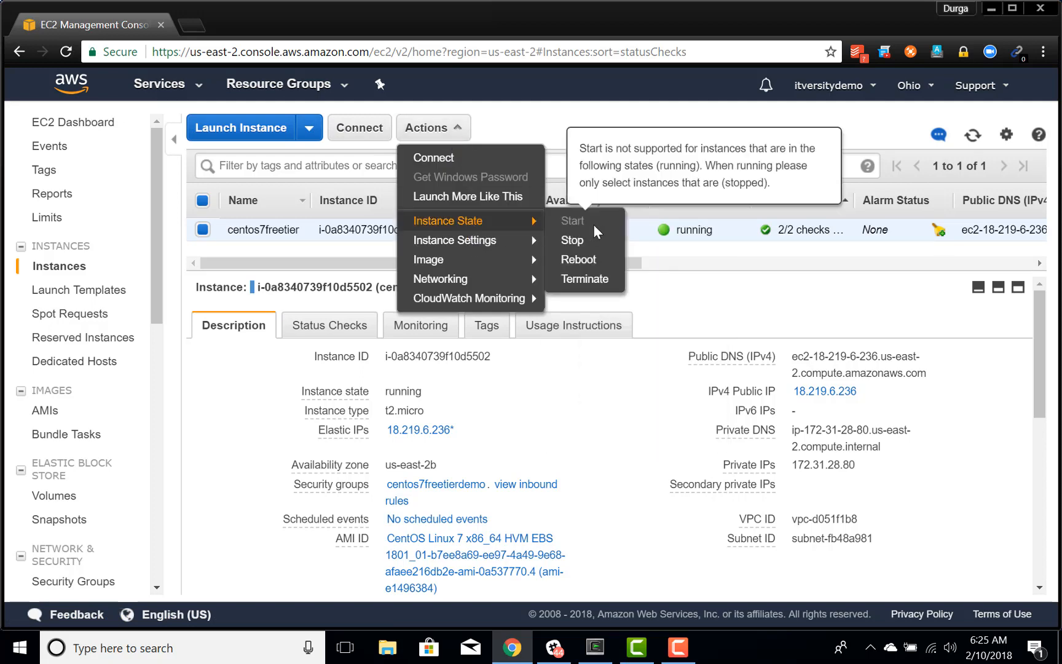
click(582, 279)
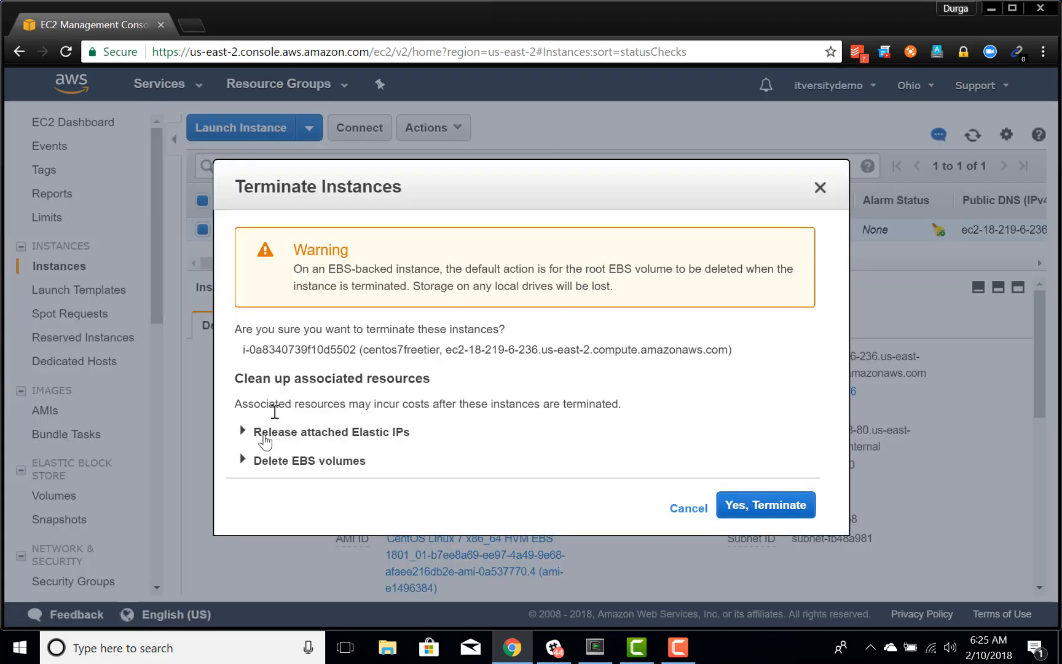
click(242, 462)
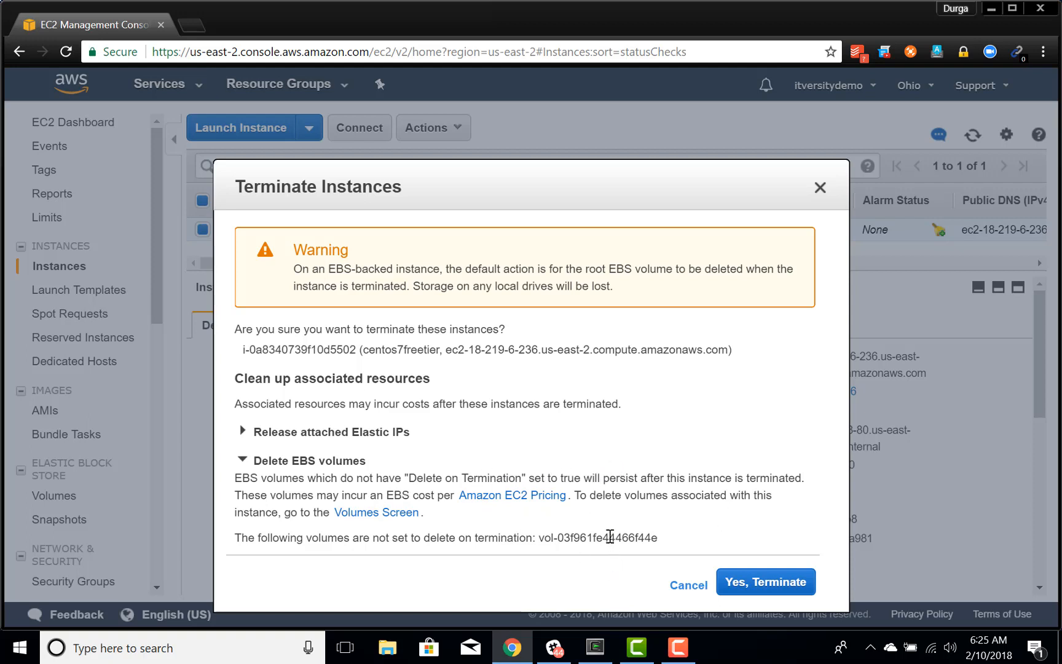
click(242, 432)
click(241, 465)
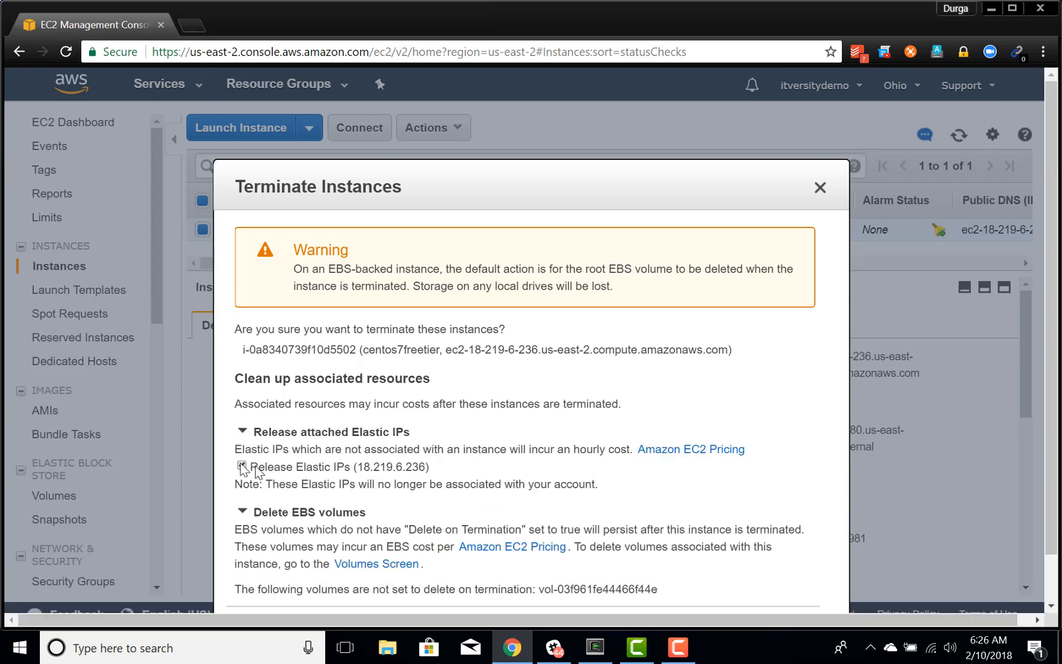
scroll(1050, 357, down, 1)
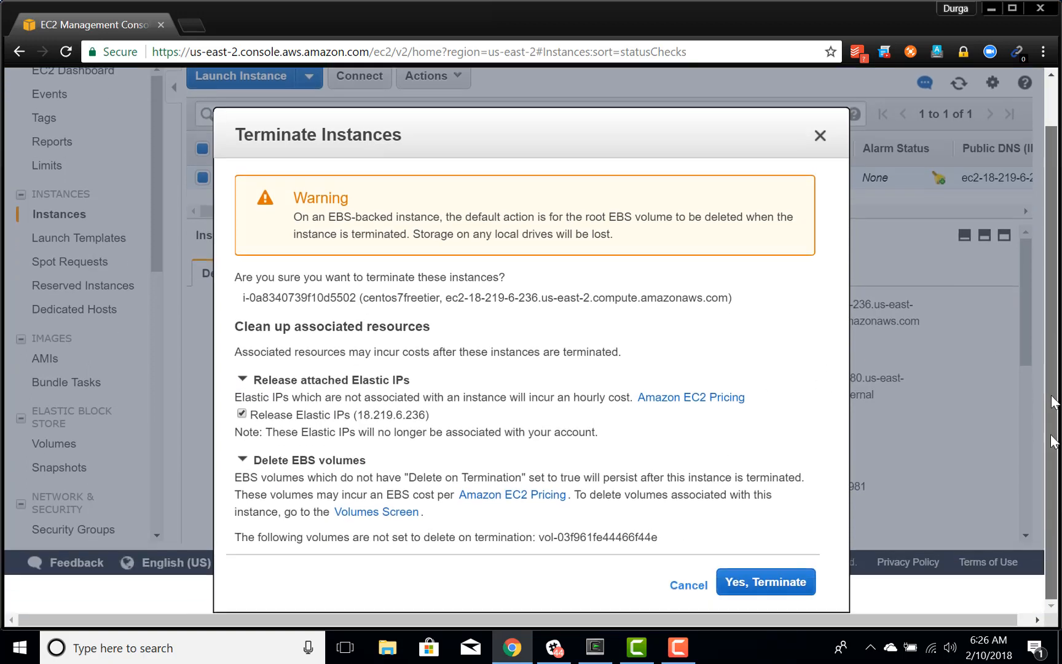
click(765, 587)
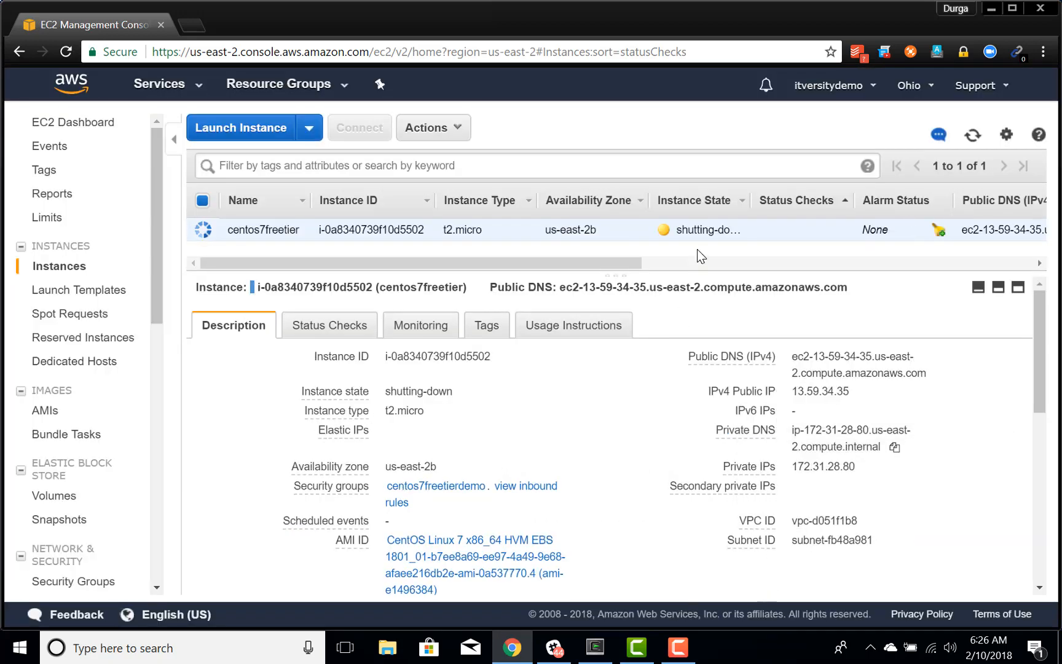
Refresh the instance list to check the termination status of centos7freetier
click(972, 135)
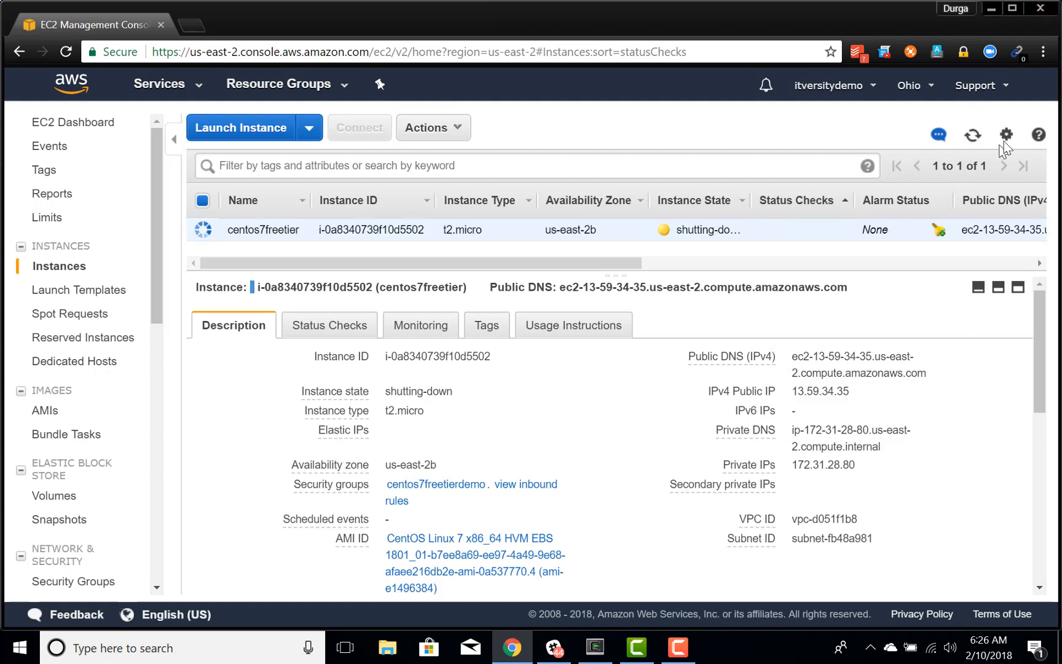
click(972, 136)
click(974, 140)
click(974, 139)
Delete the freetierdemo key pair
drag(155, 254, 152, 356)
click(64, 404)
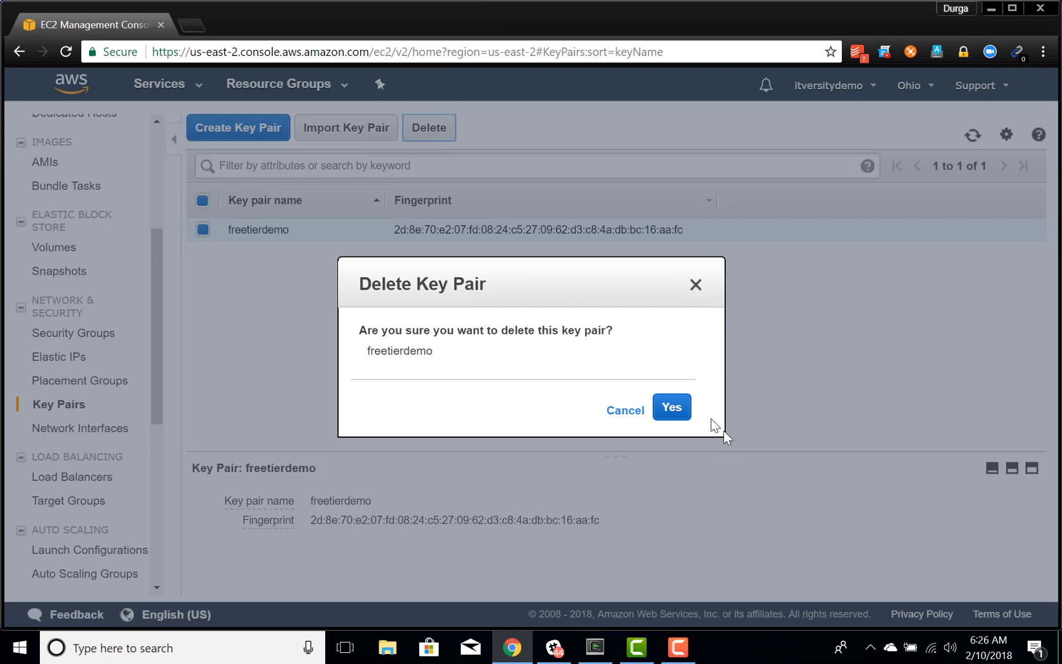
click(676, 410)
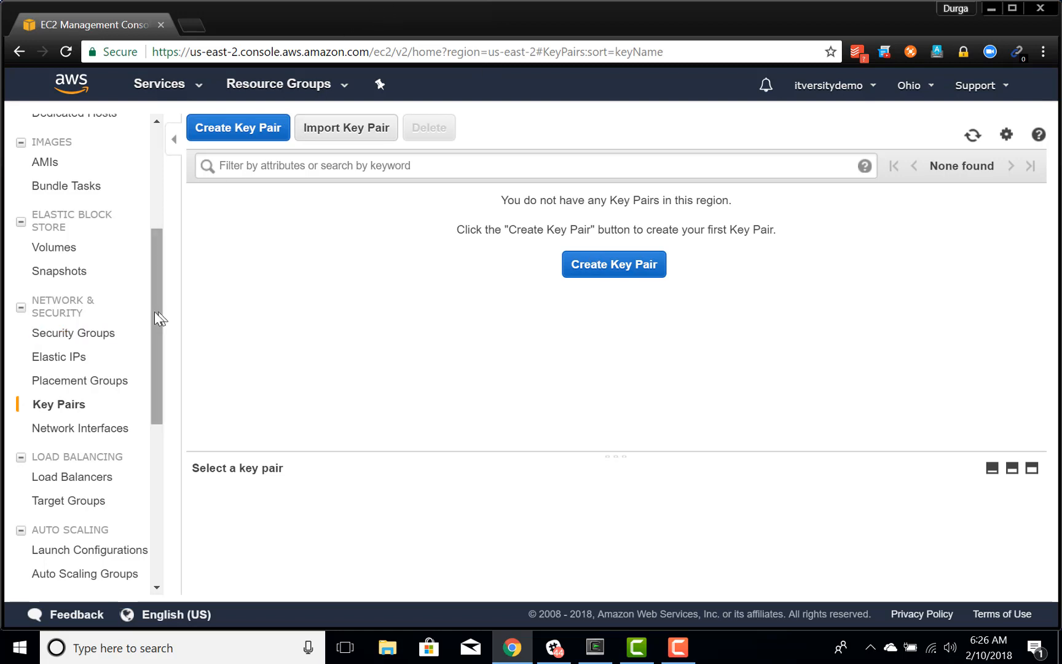
Delete the centos7freetierdemo security group from the EC2 security groups
drag(155, 310, 158, 342)
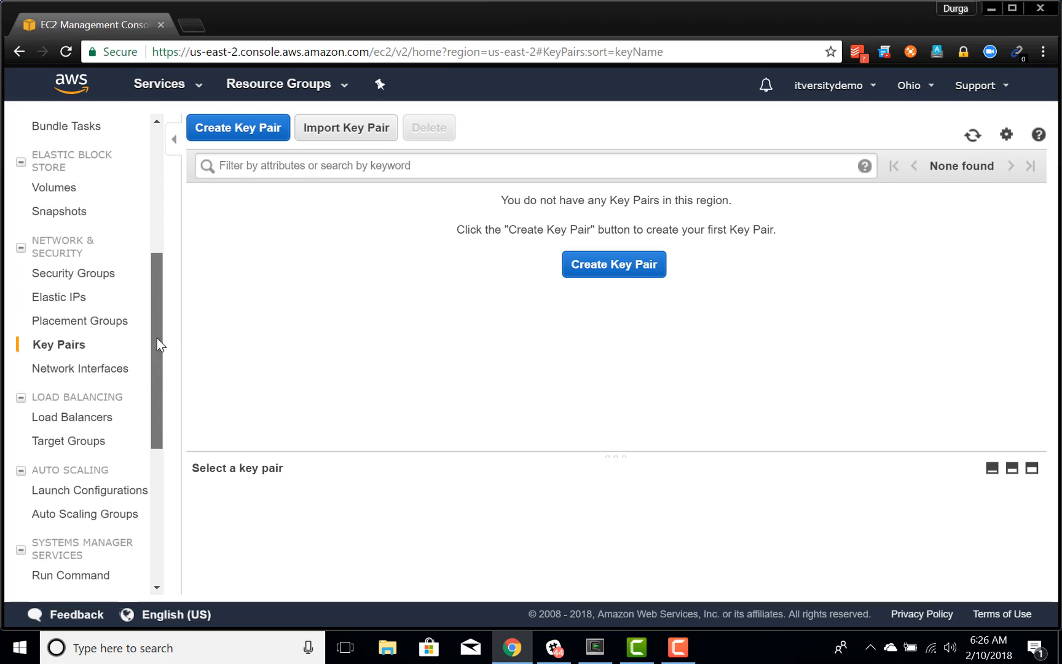
click(85, 274)
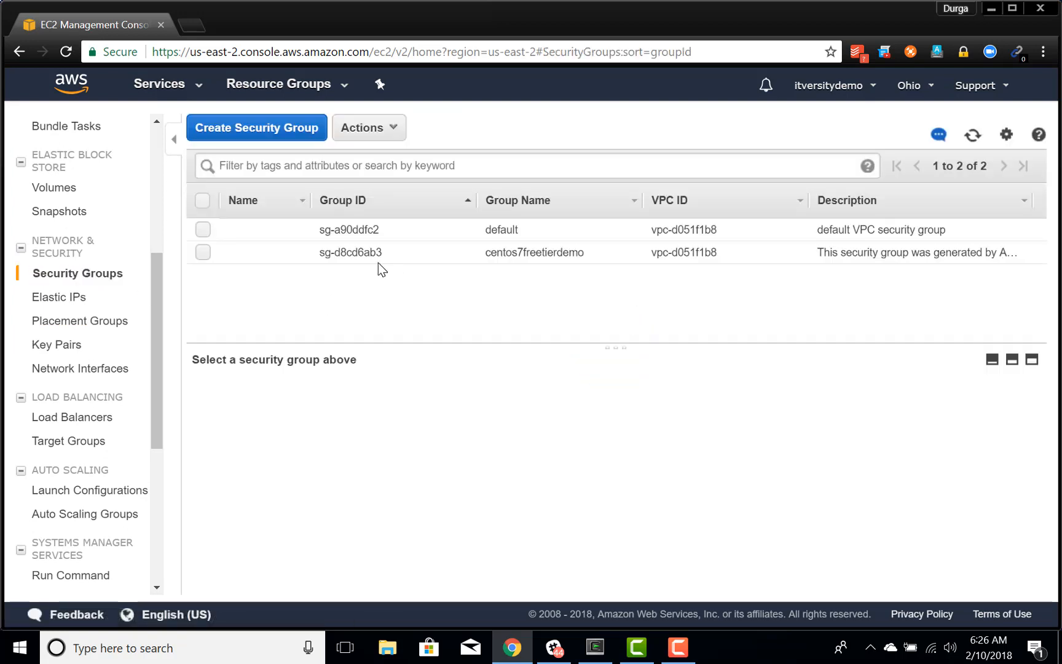
click(202, 252)
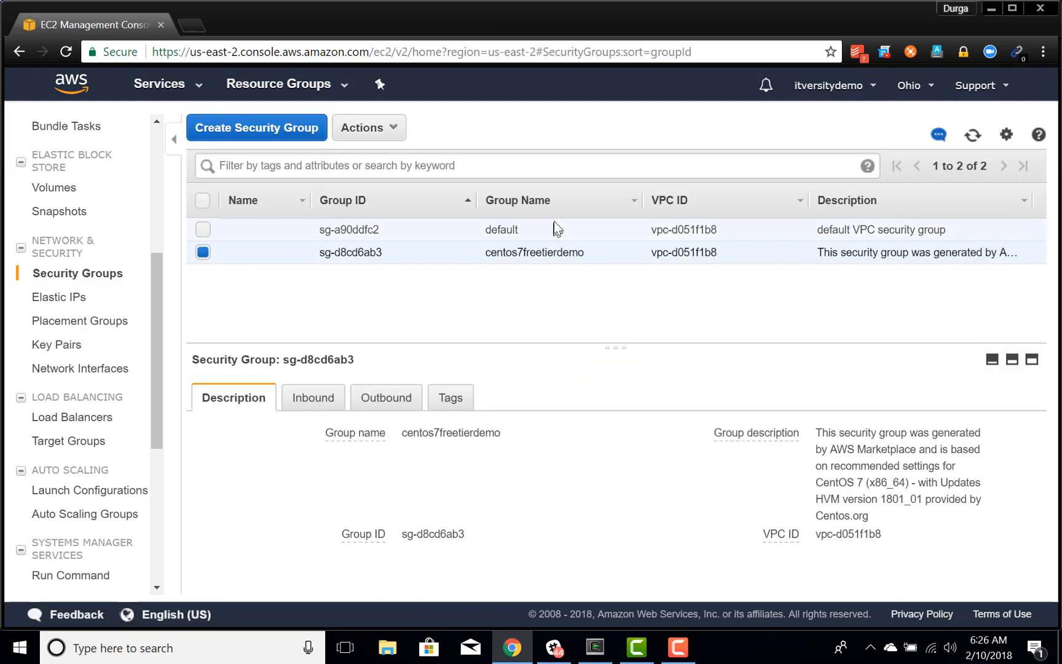
click(396, 131)
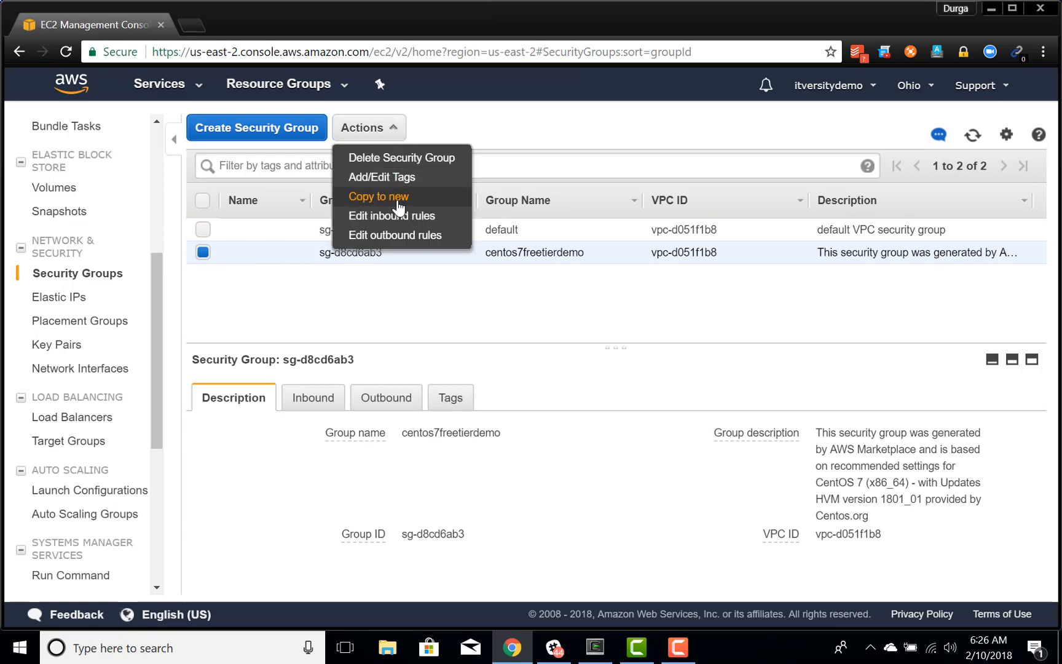
click(402, 159)
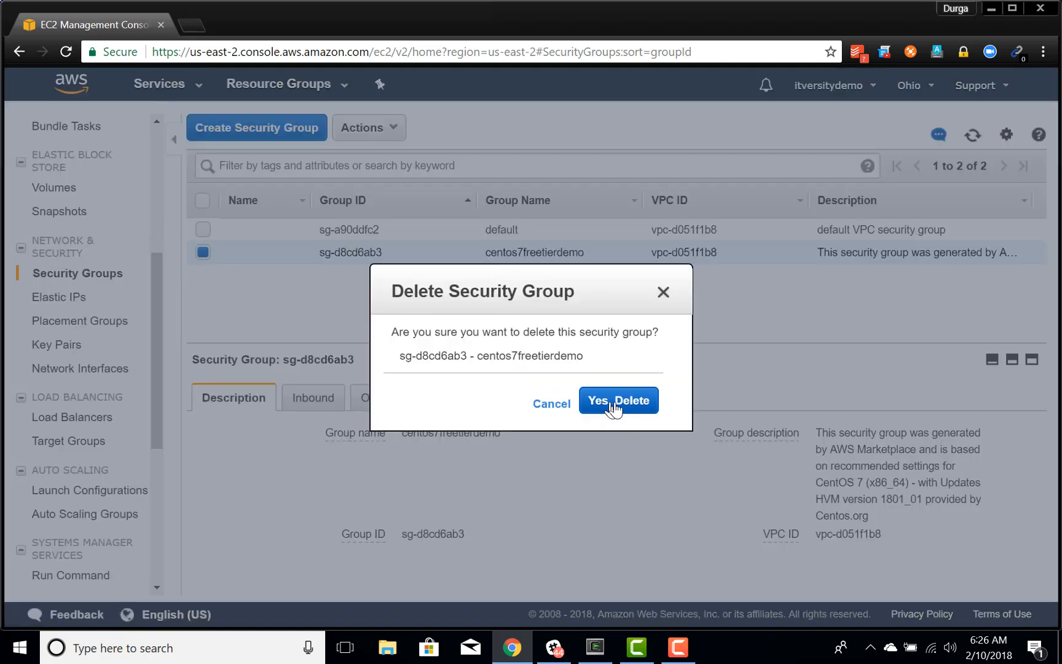
click(614, 403)
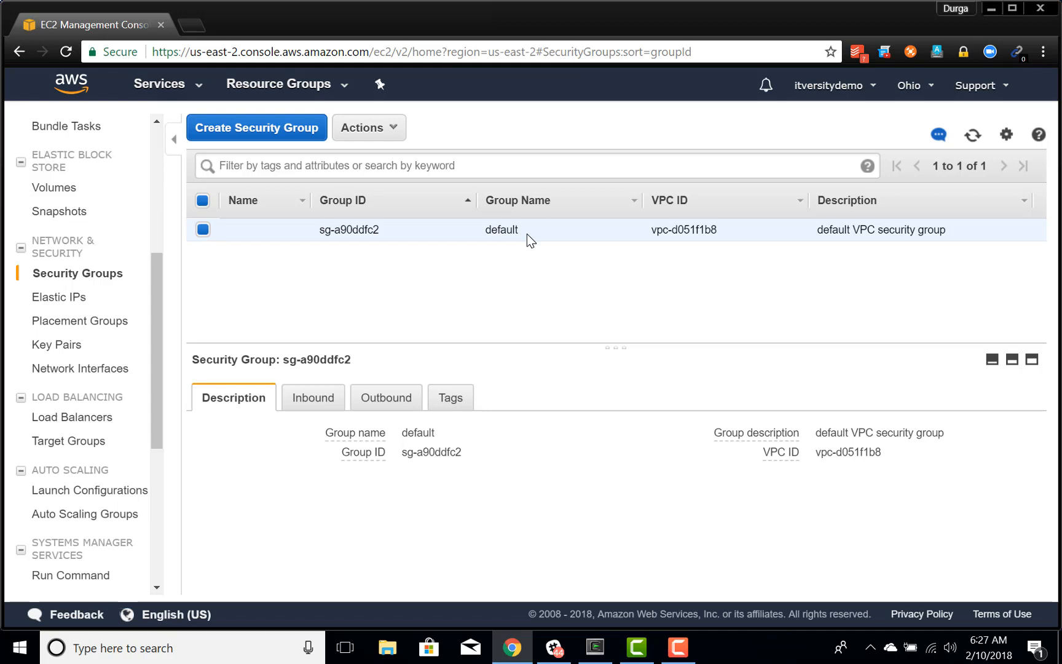
Check the centos7freetier instance's state, and examine the 30 GiB EBS volume's state and attachment information
drag(157, 332, 164, 224)
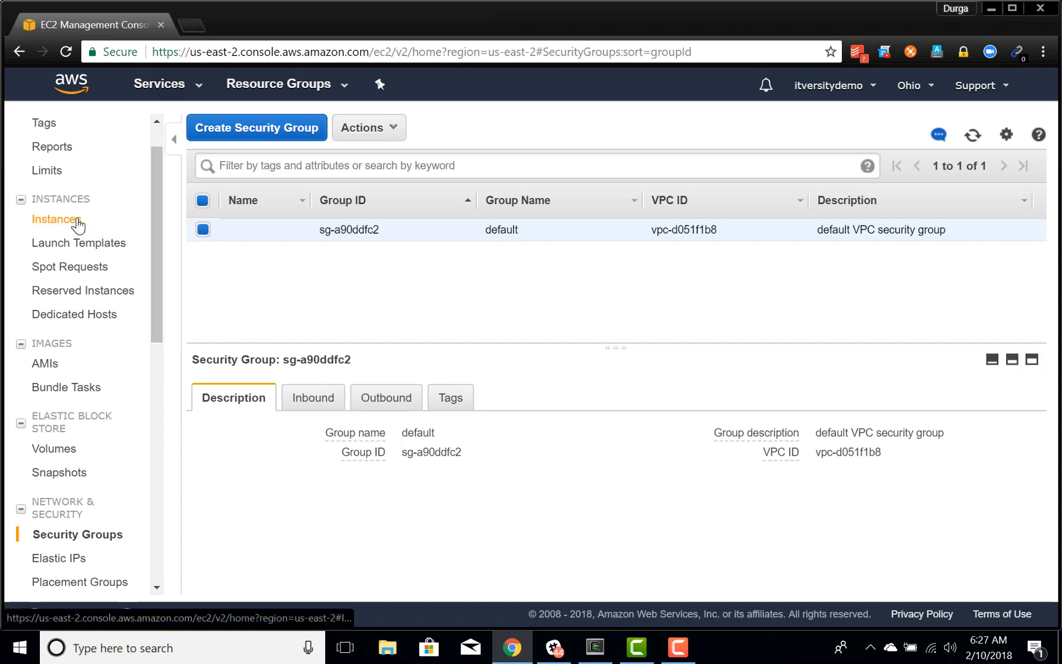
click(57, 220)
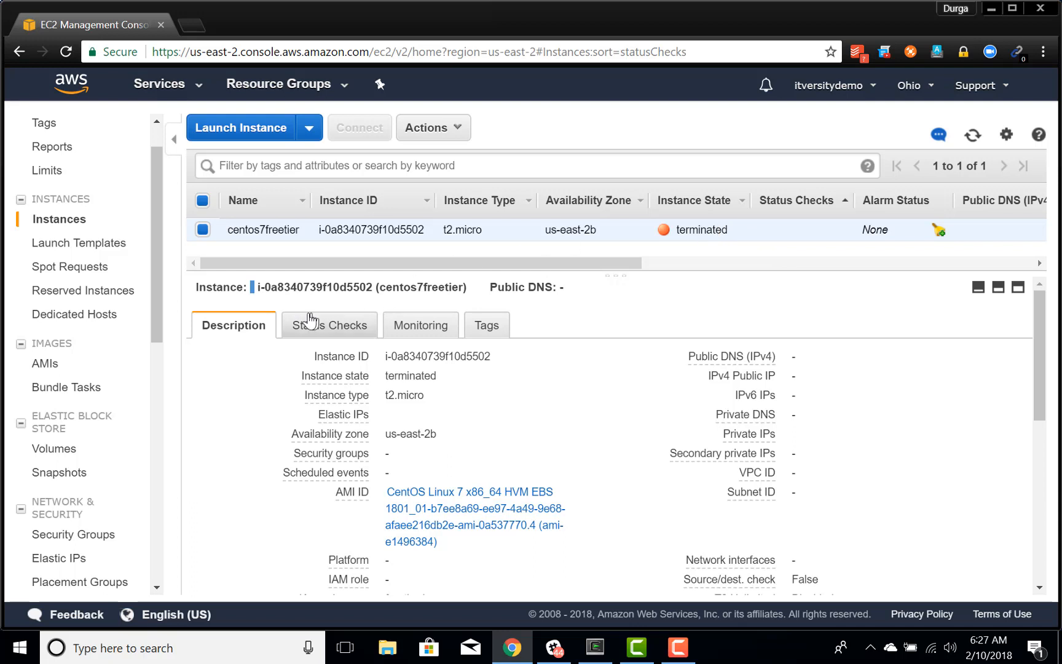
drag(157, 296, 149, 319)
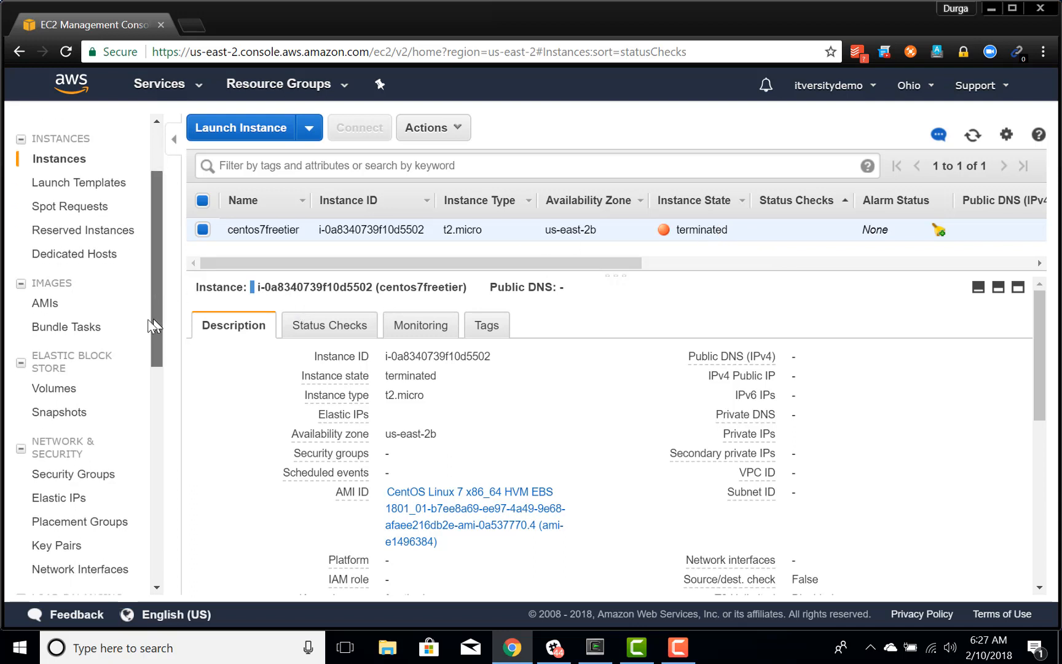
click(49, 391)
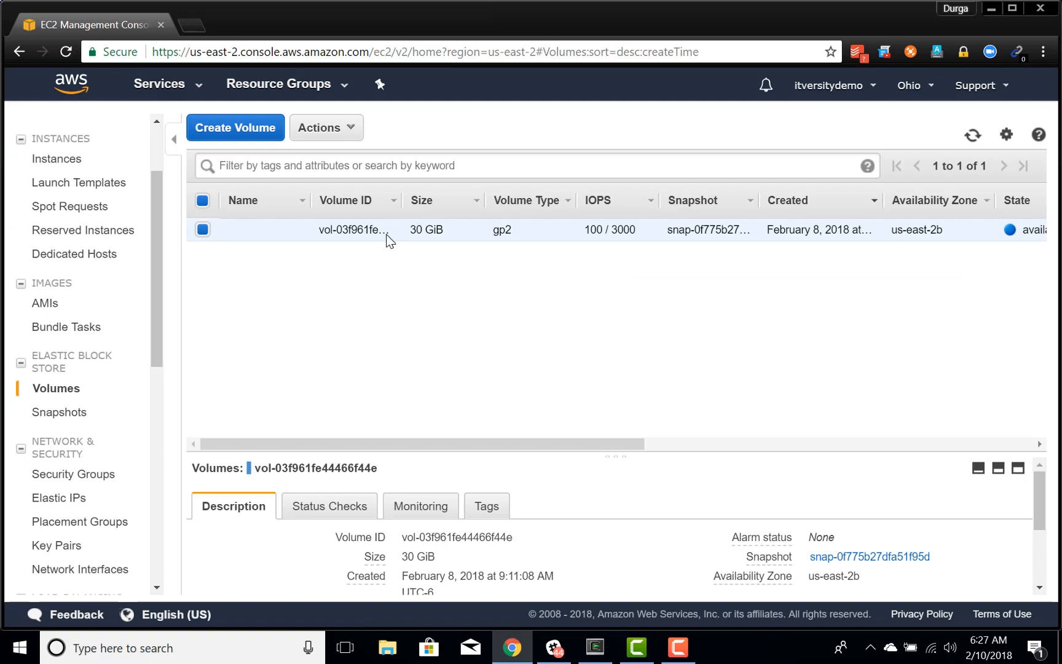
drag(620, 451, 841, 451)
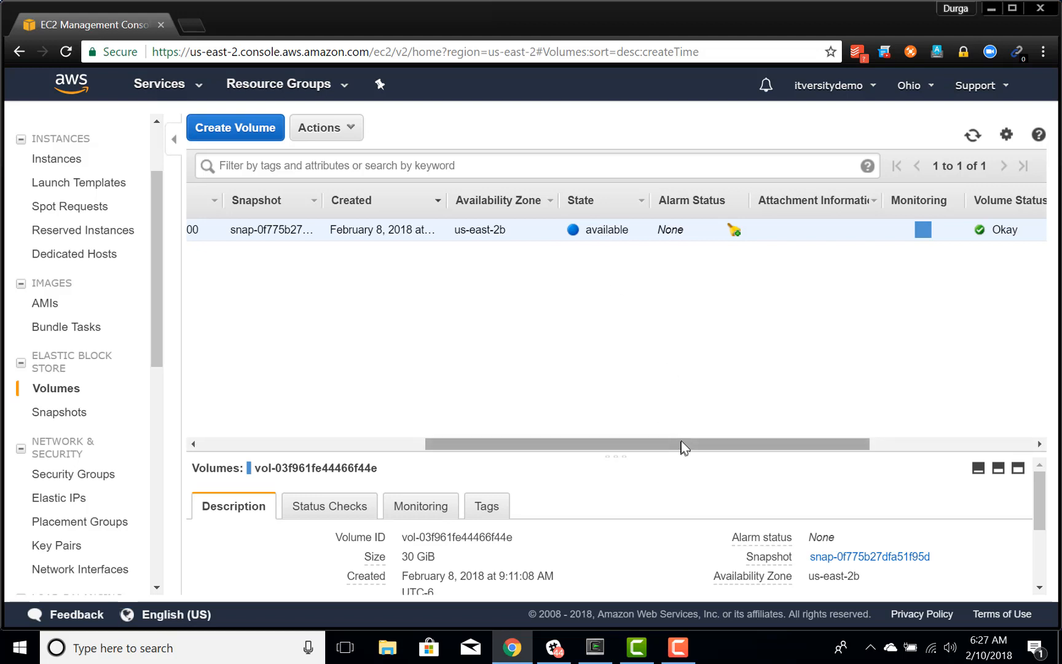
drag(683, 443, 499, 427)
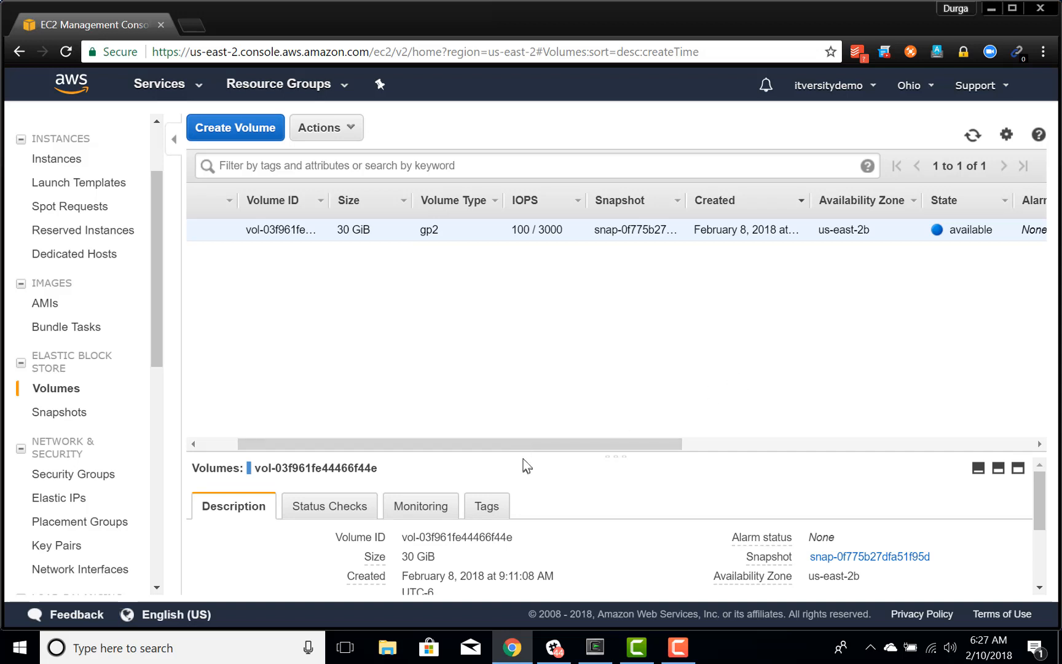
drag(526, 445, 387, 438)
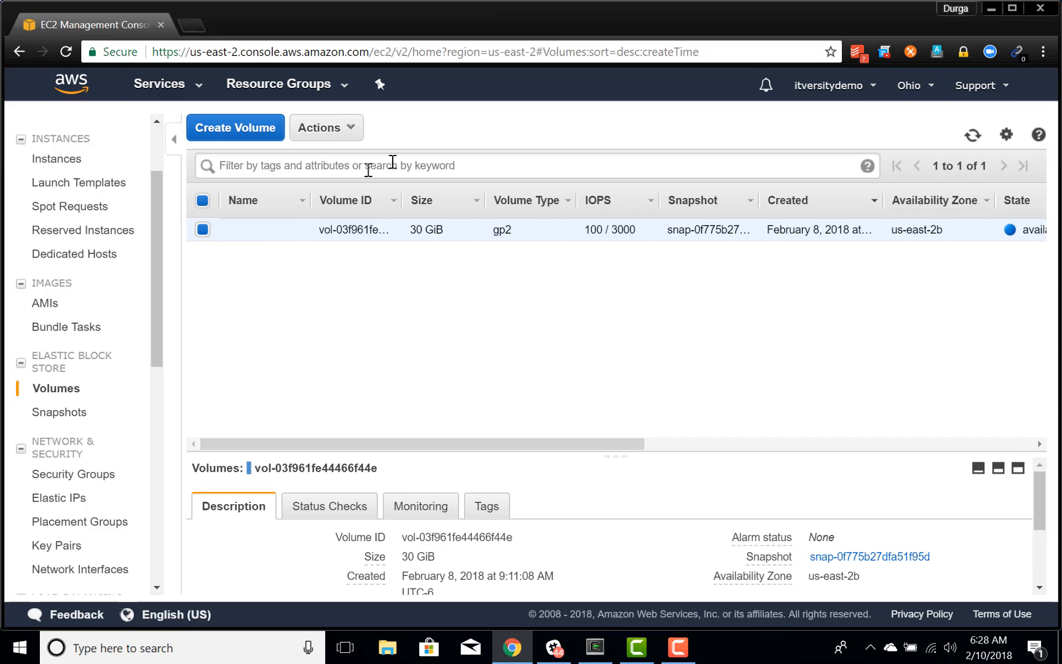
Delete the 30 GiB gp2 volume vol-03f961fe44466f44e and confirm the deletion
click(347, 128)
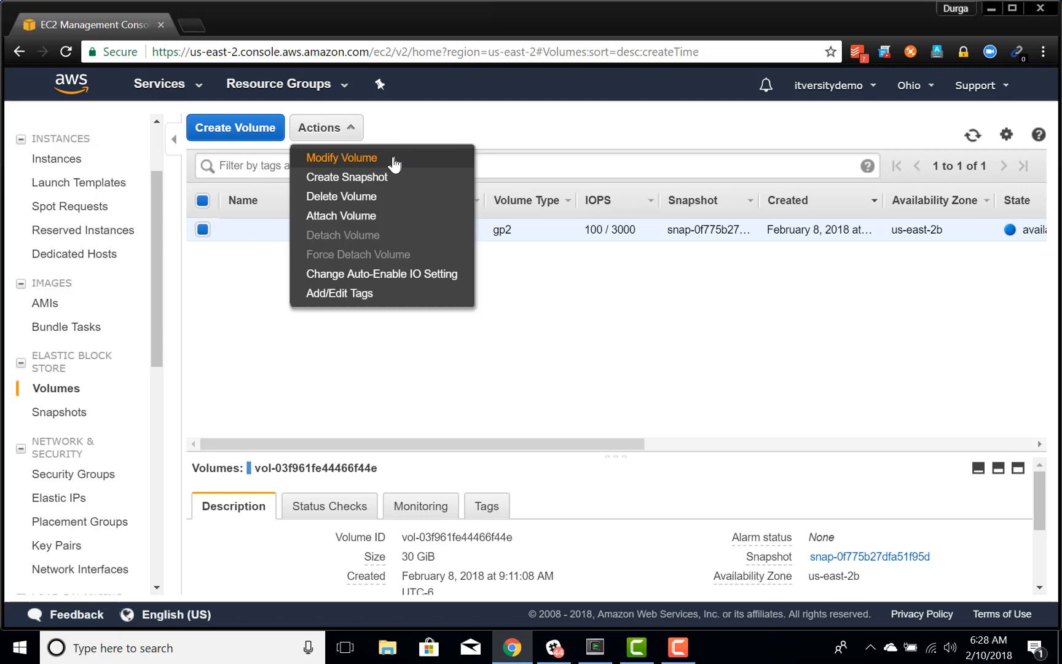
click(369, 203)
click(661, 406)
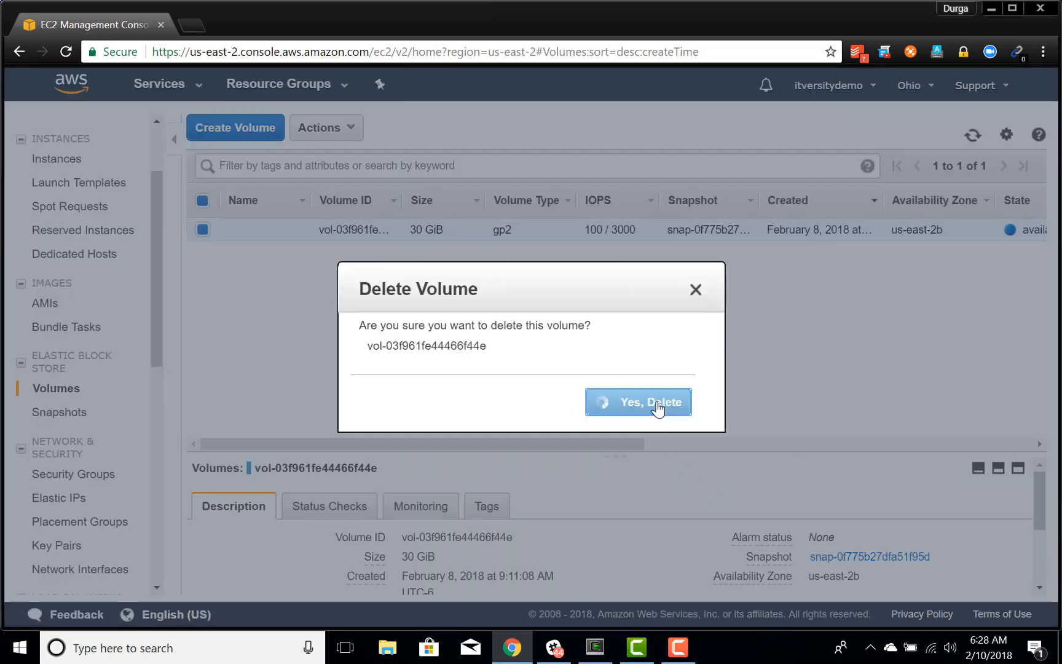